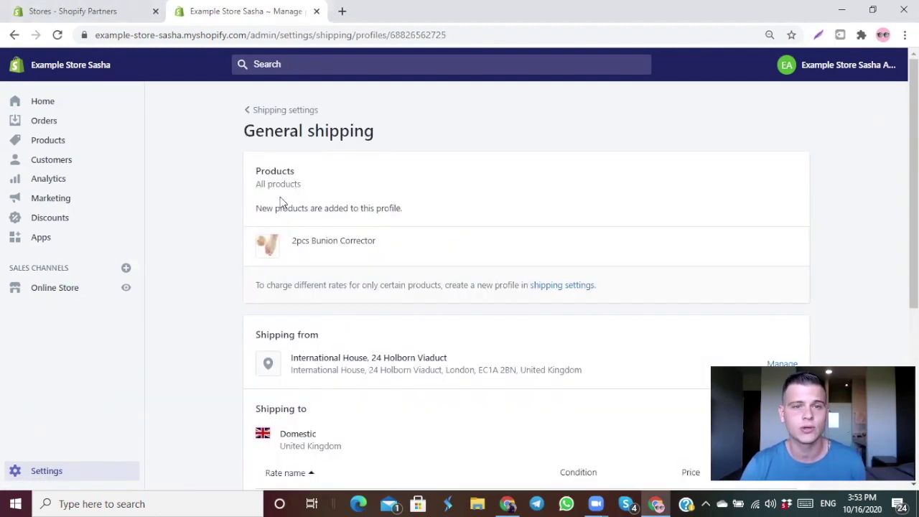
Step: Review the General shipping profile's products, origin and zones, and open the store's Locations settings
drag(252, 174, 302, 187)
click(221, 207)
scroll(237, 215, down, 2)
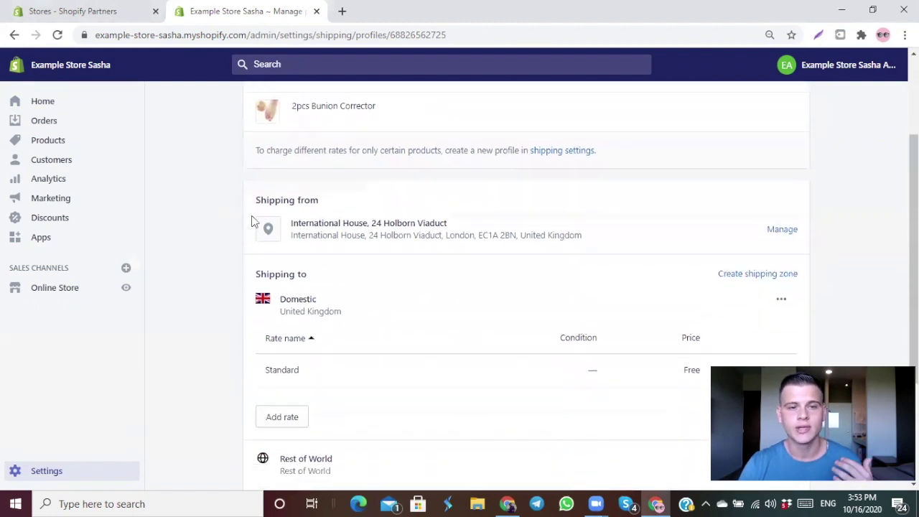
scroll(245, 221, down, 1)
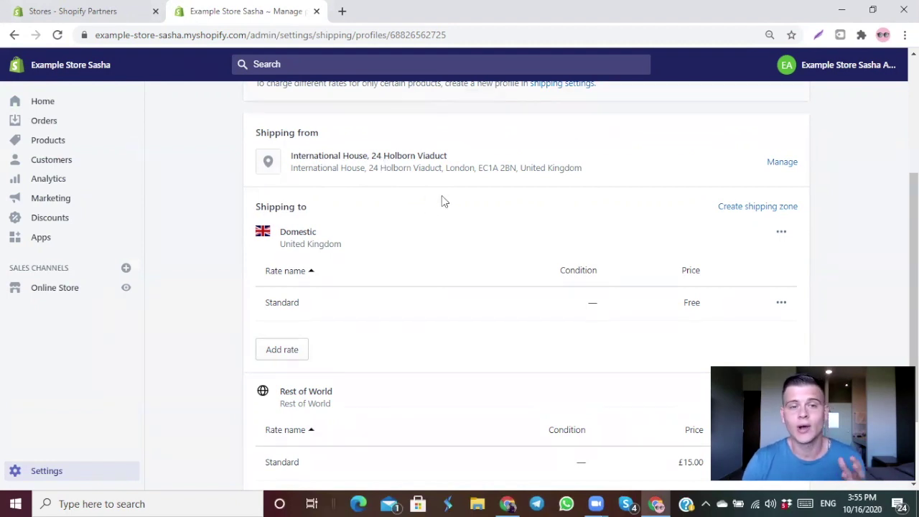
scroll(357, 213, up, 2)
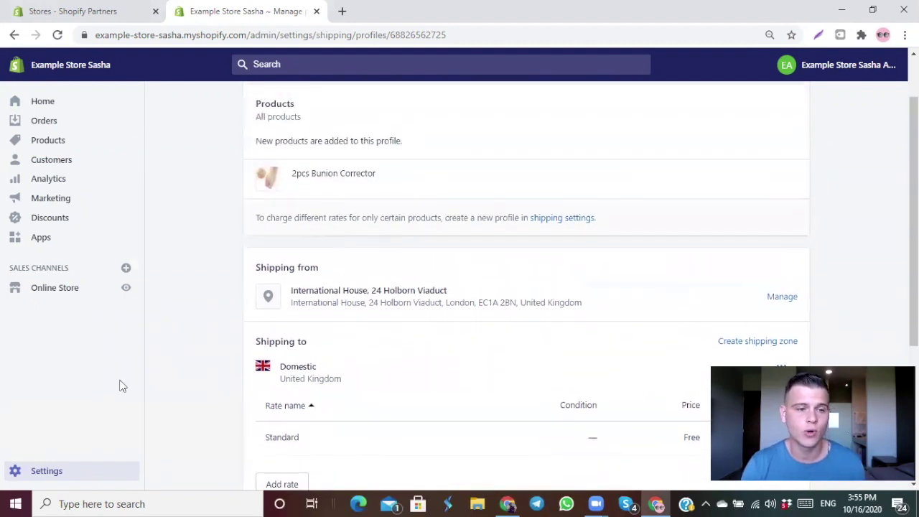
click(49, 470)
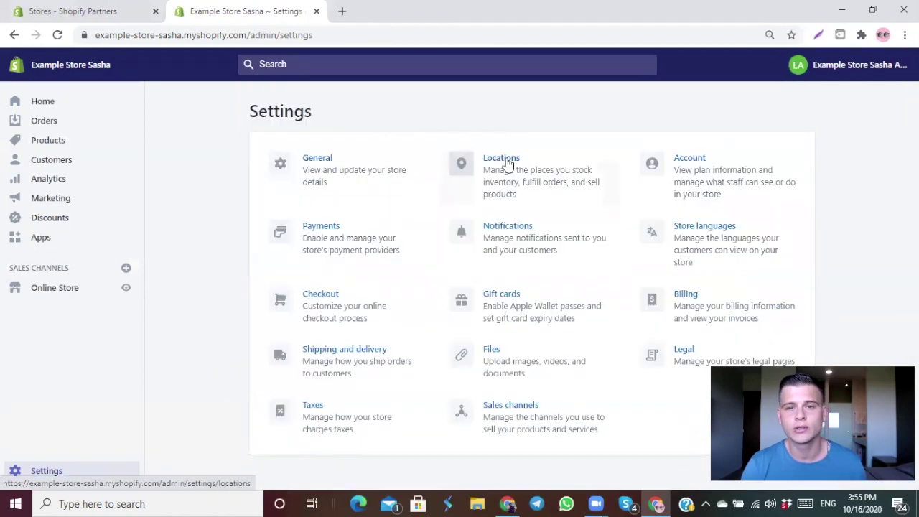
click(506, 163)
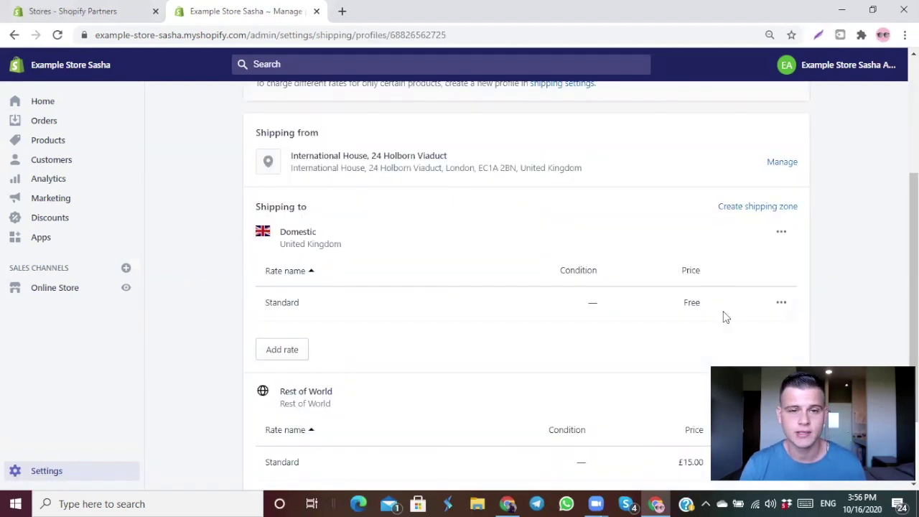
Step: Delete the Standard rate from the Domestic shipping zone and remove the Domestic zone itself
scroll(467, 323, down, 1)
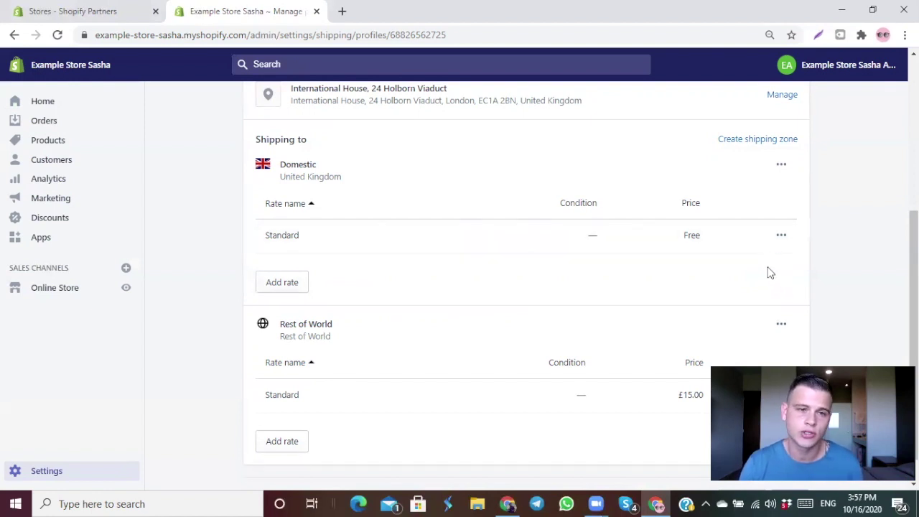
scroll(746, 264, up, 1)
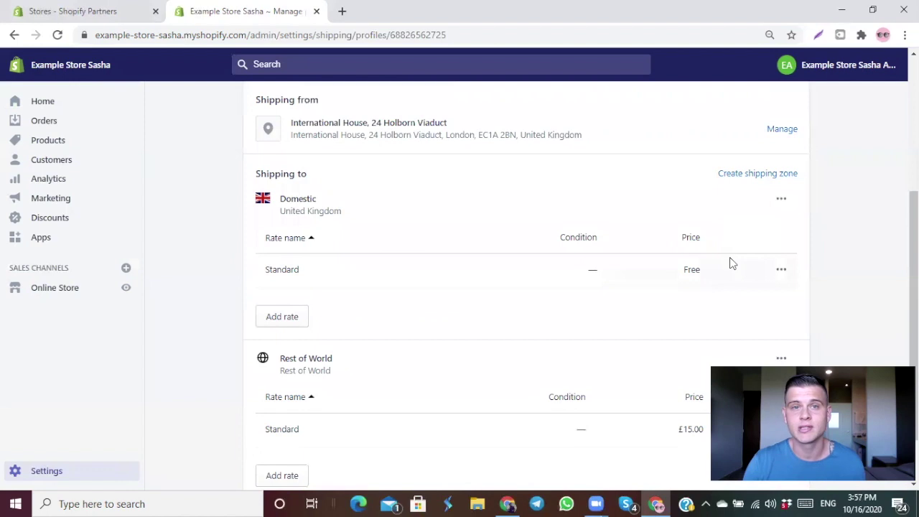
scroll(752, 256, down, 1)
click(782, 204)
click(759, 256)
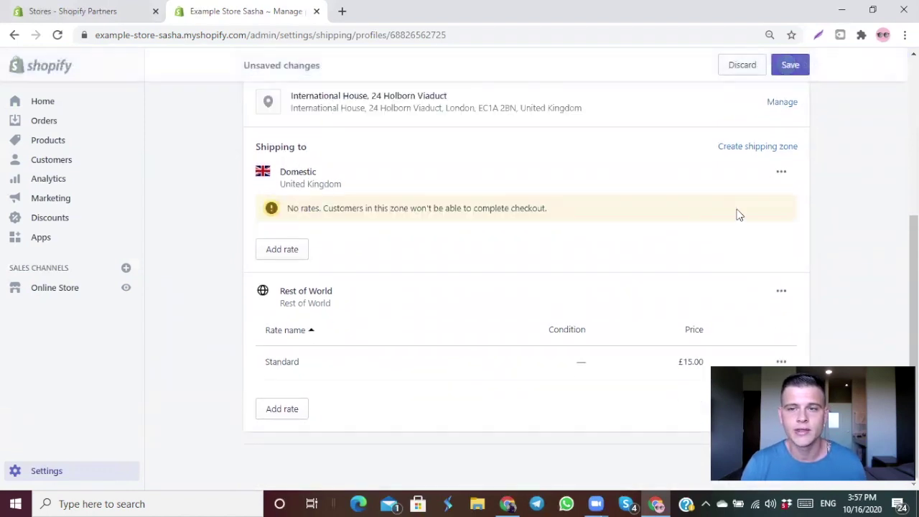
click(780, 174)
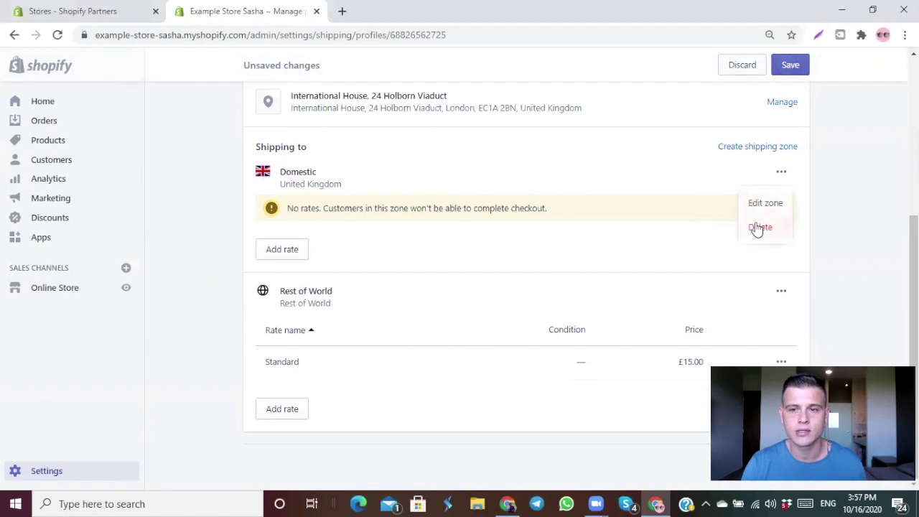
click(758, 228)
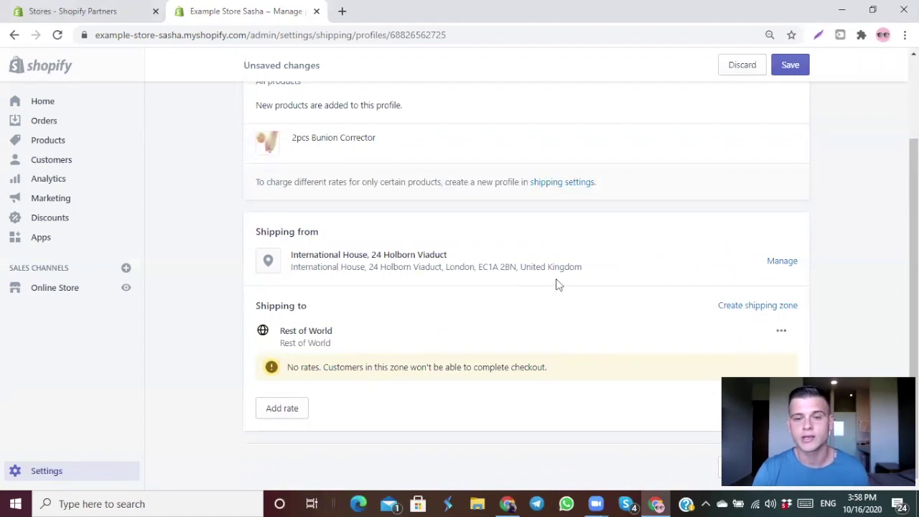
Step: Start a custom shipping rate for the Rest of World zone and name it Insured Tracked Shipping
click(297, 410)
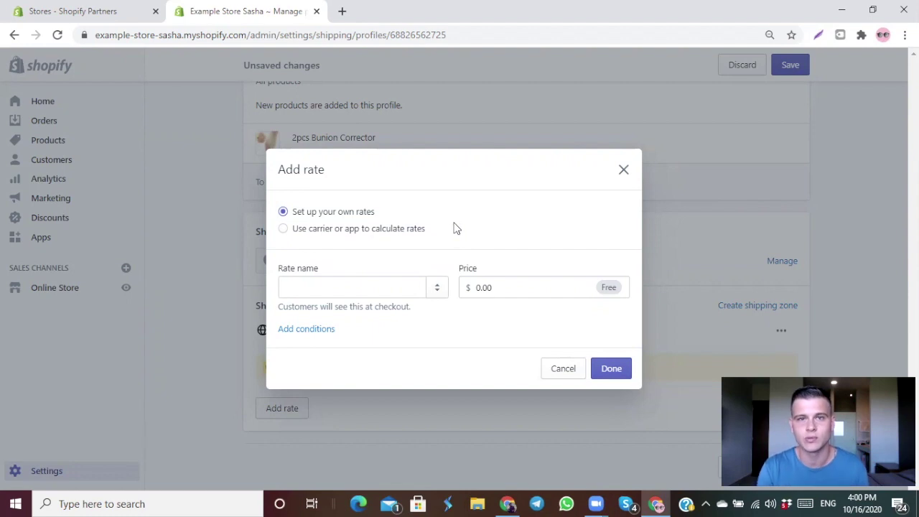
click(340, 267)
text(Premium Secured Shipping)
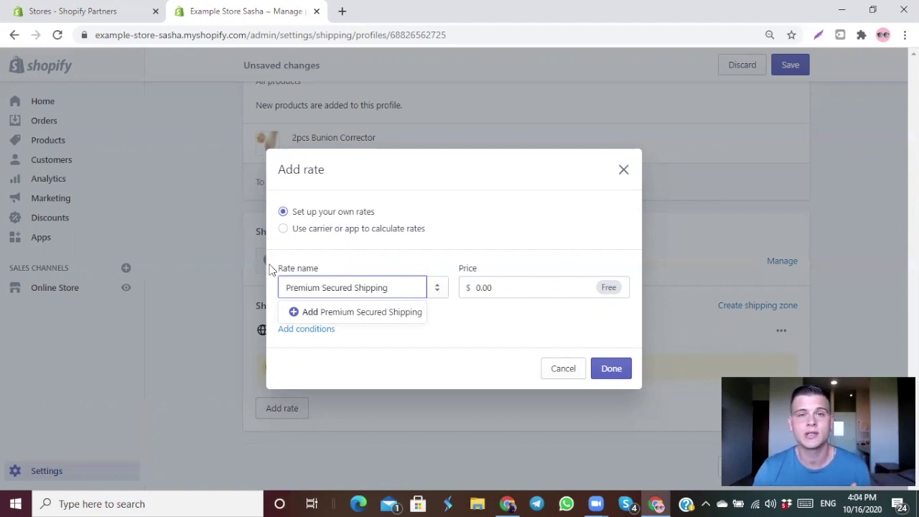
drag(319, 287, 275, 289)
text(Insured)
double_click(326, 285)
text(Tracked)
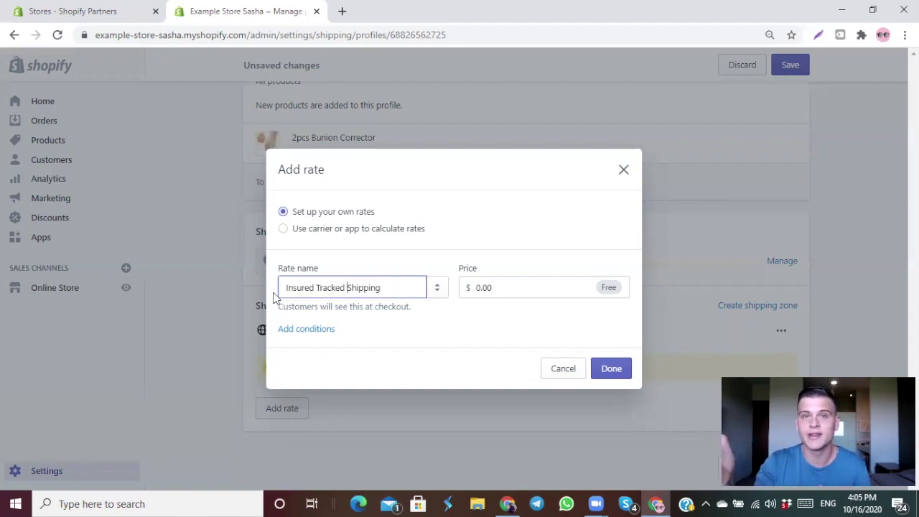
Step: Set the price of the new Insured Tracked Shipping rate to $3.95
click(502, 287)
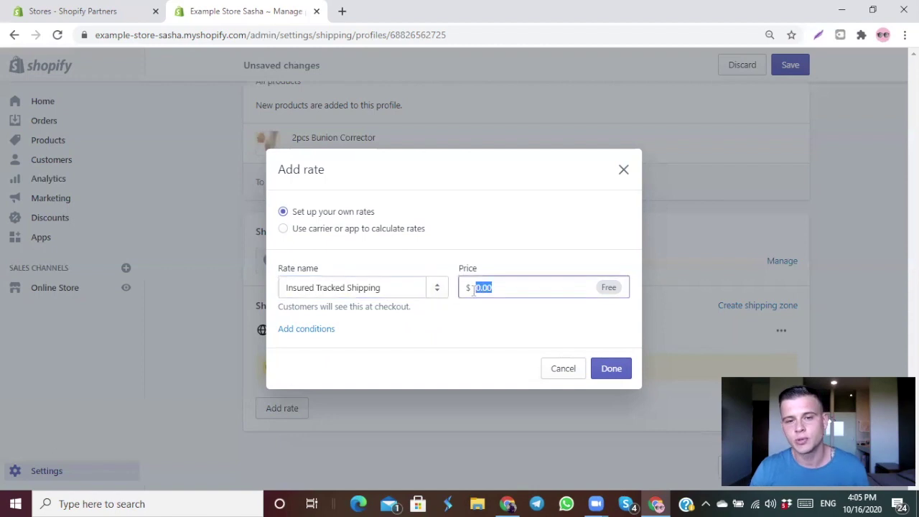
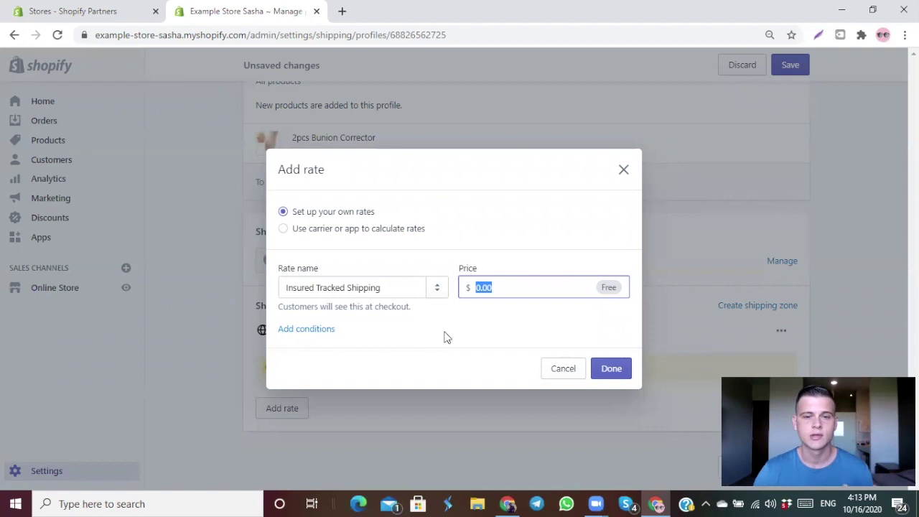
text(3.)
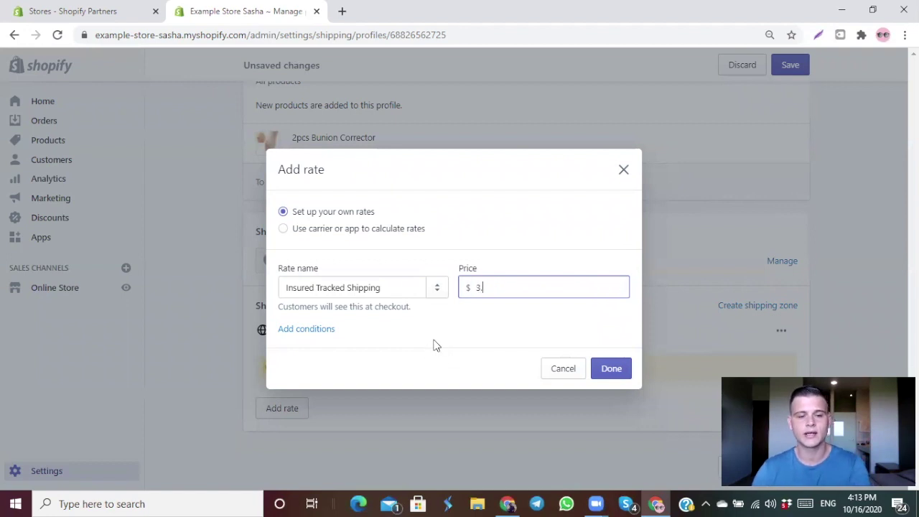
text(95)
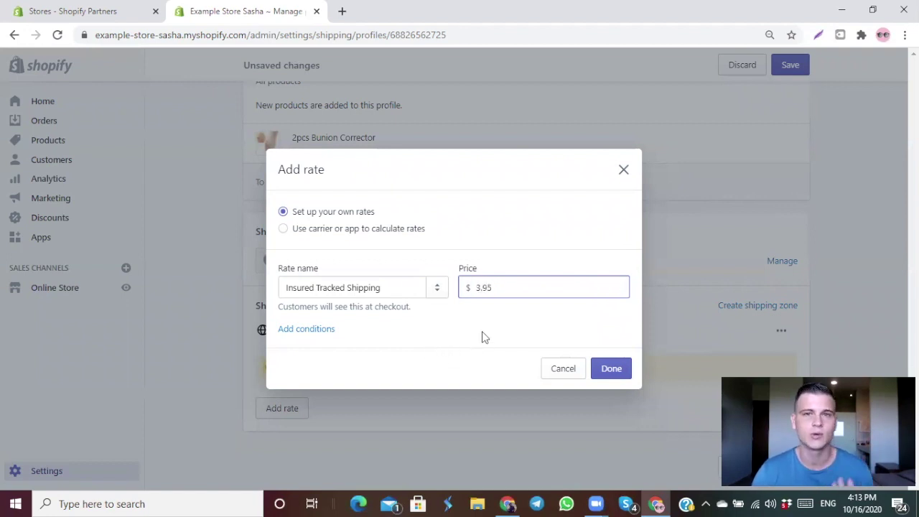
click(479, 352)
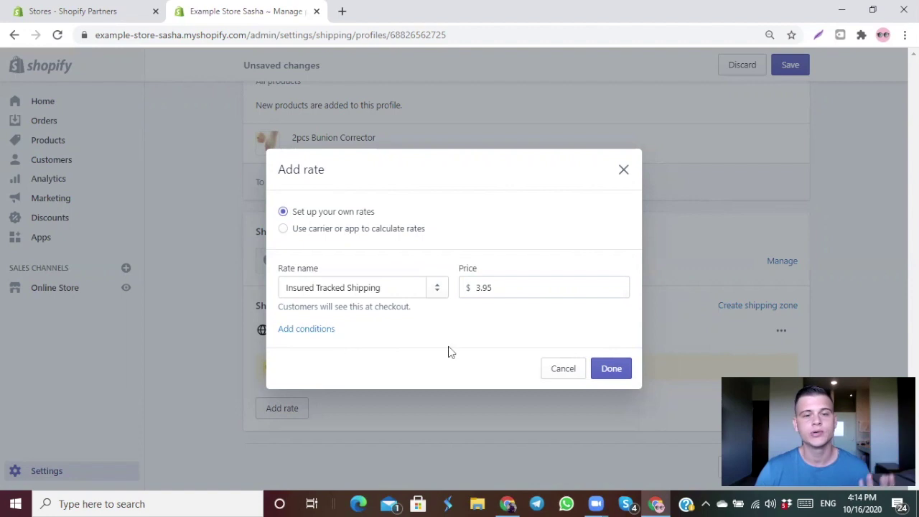
Step: Add an order-price condition with a maximum price of $50 to the rate and finish adding it
click(293, 330)
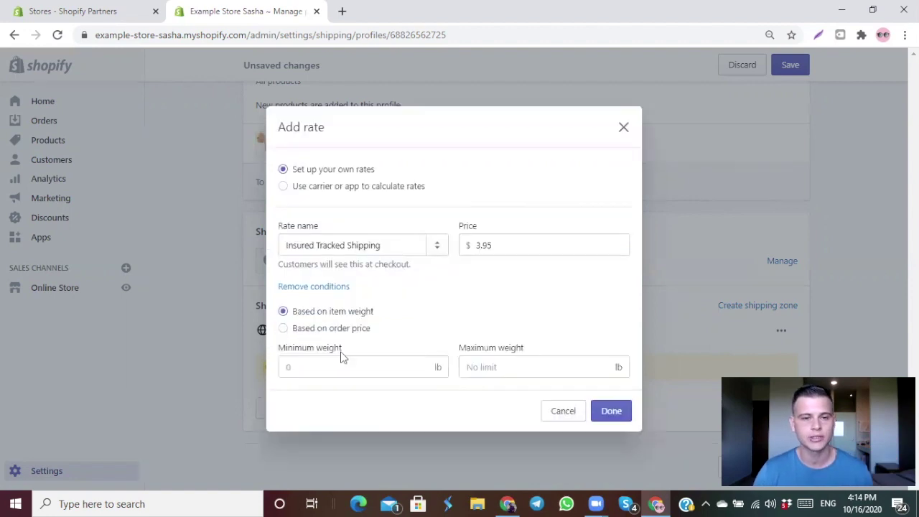
click(284, 330)
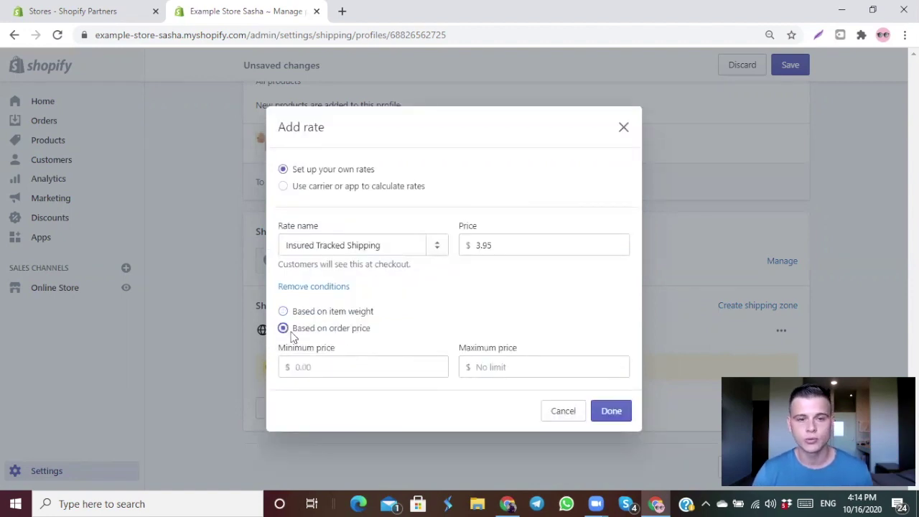
click(506, 367)
text(50)
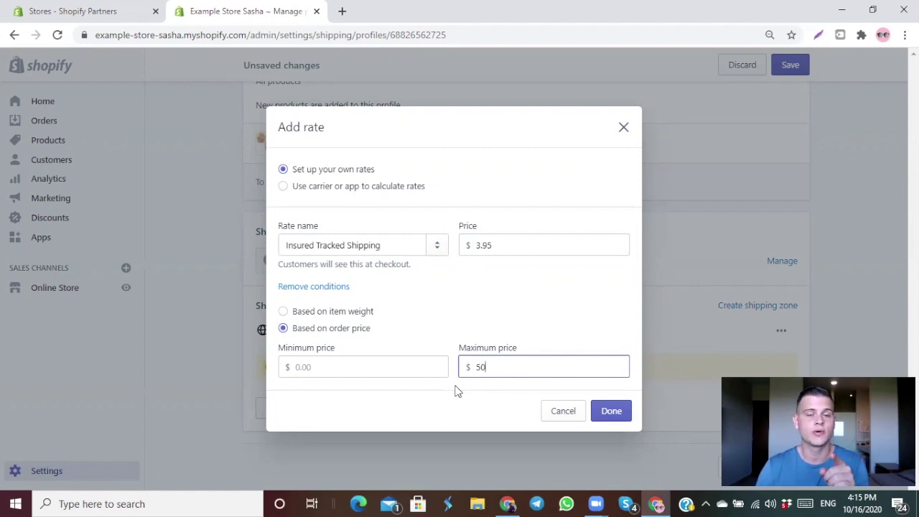
click(610, 411)
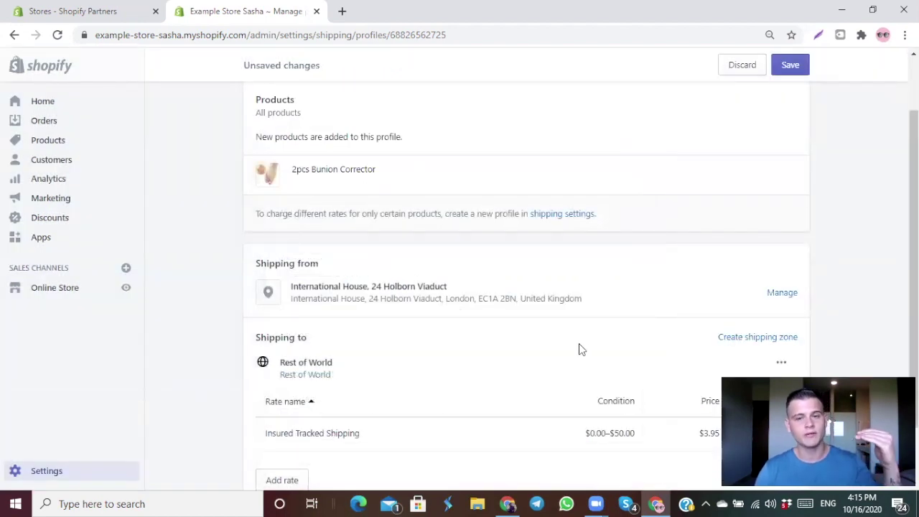
Step: Add a free Insured Tracked Shipping rate to Rest of World with a minimum order price of $50.01, and save the profile
scroll(577, 349, down, 1)
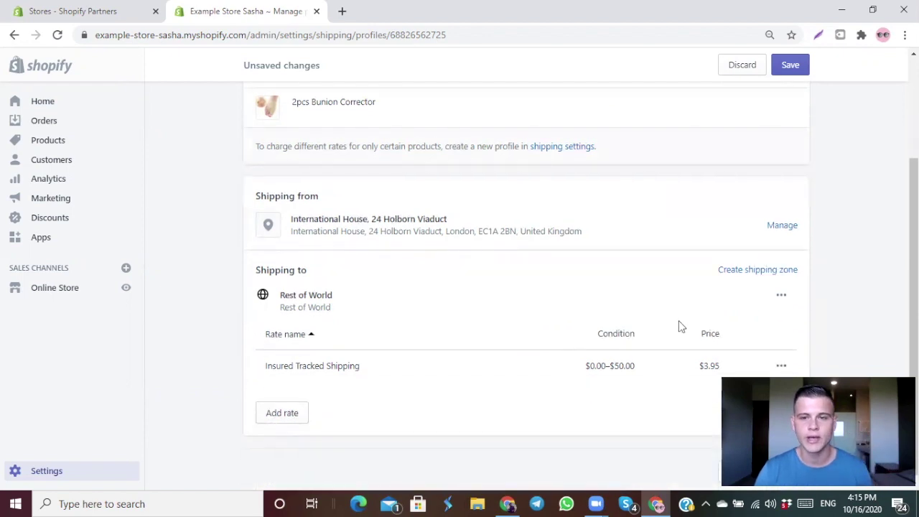
click(281, 415)
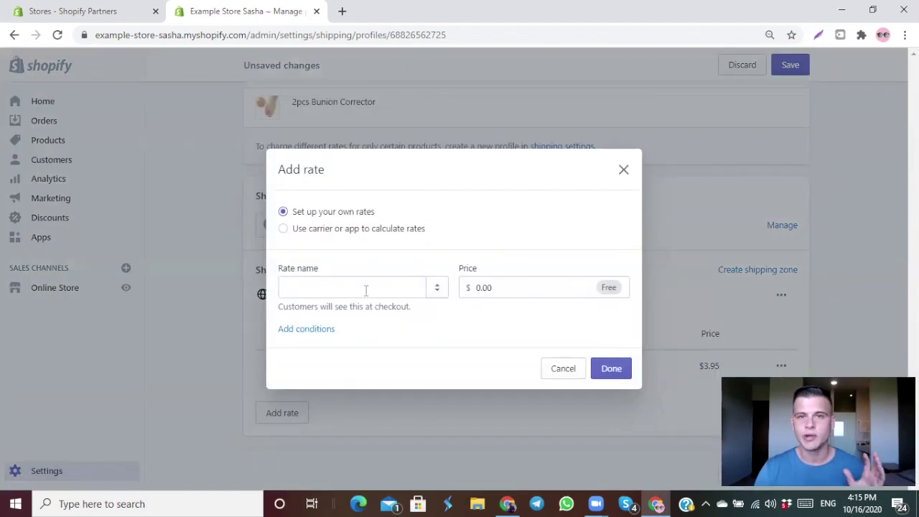
click(365, 289)
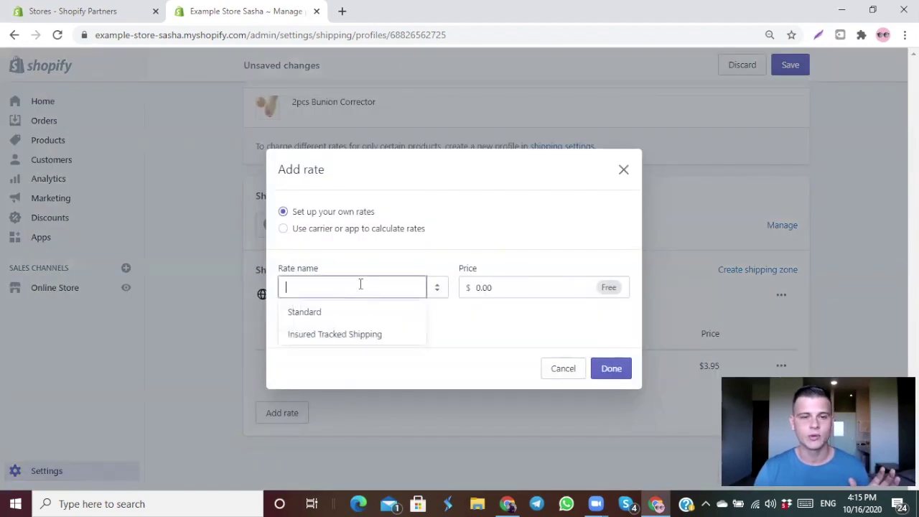
click(315, 334)
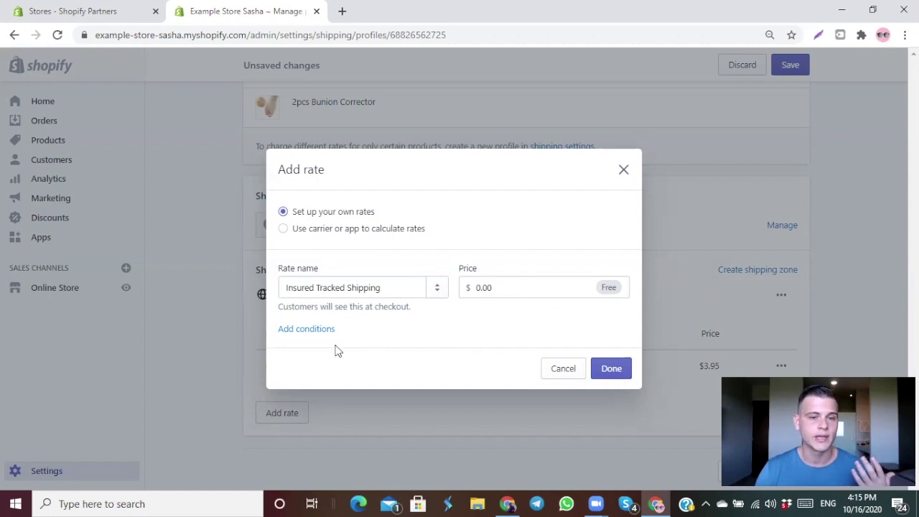
click(304, 330)
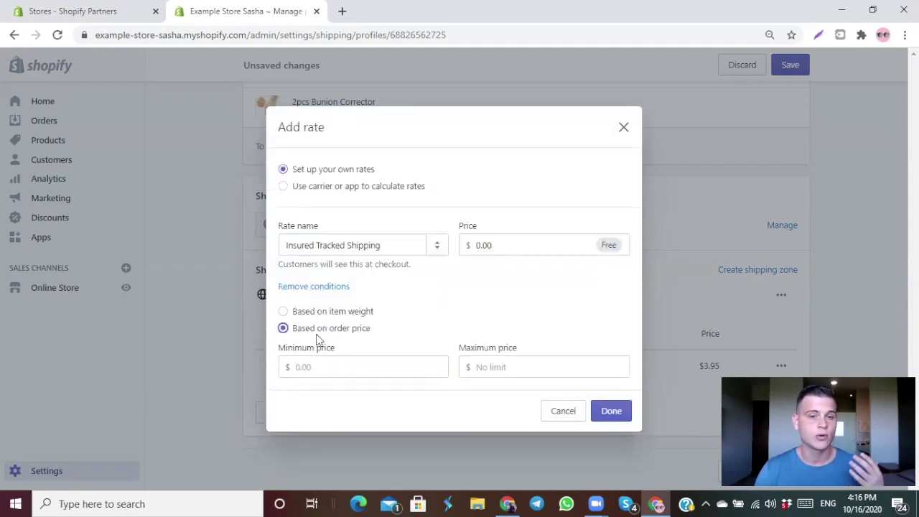
click(361, 364)
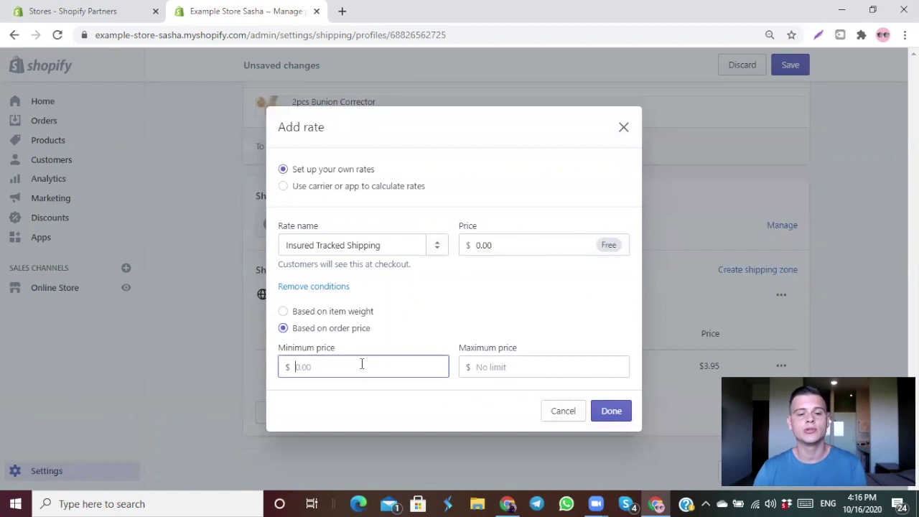
text(50.0)
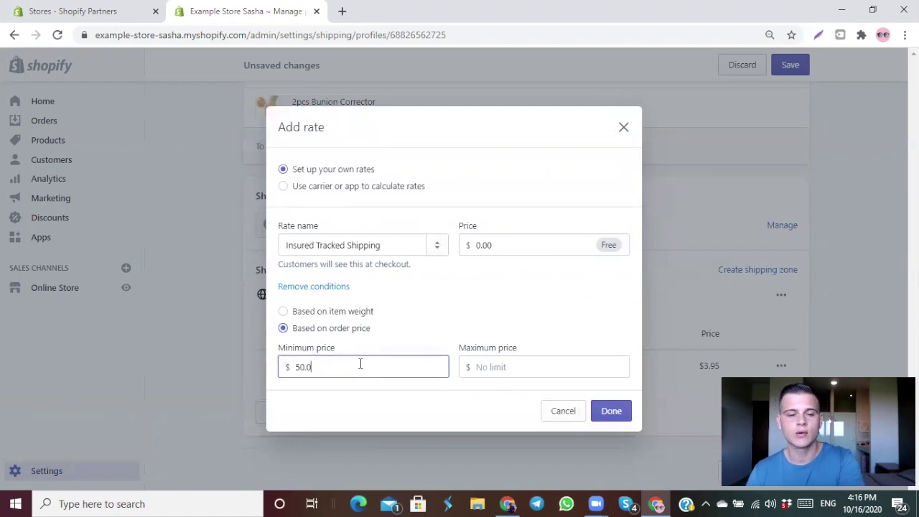
text(1)
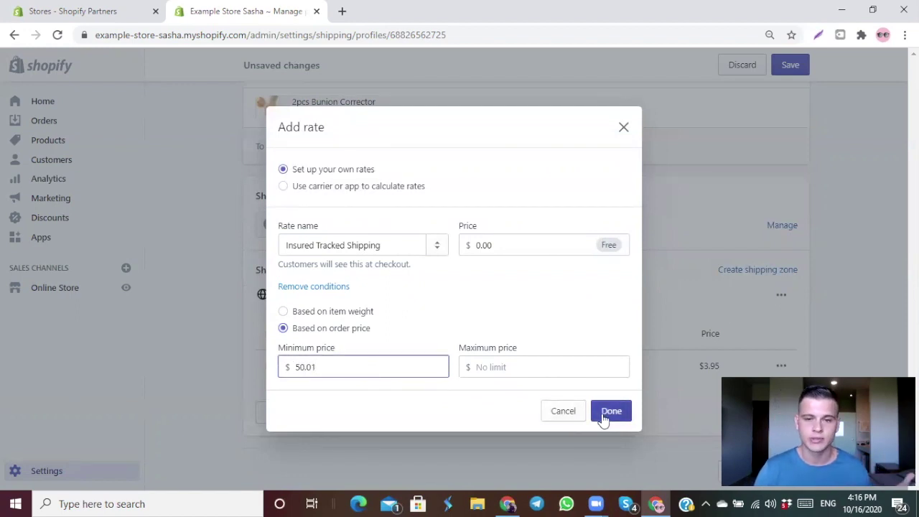
click(603, 414)
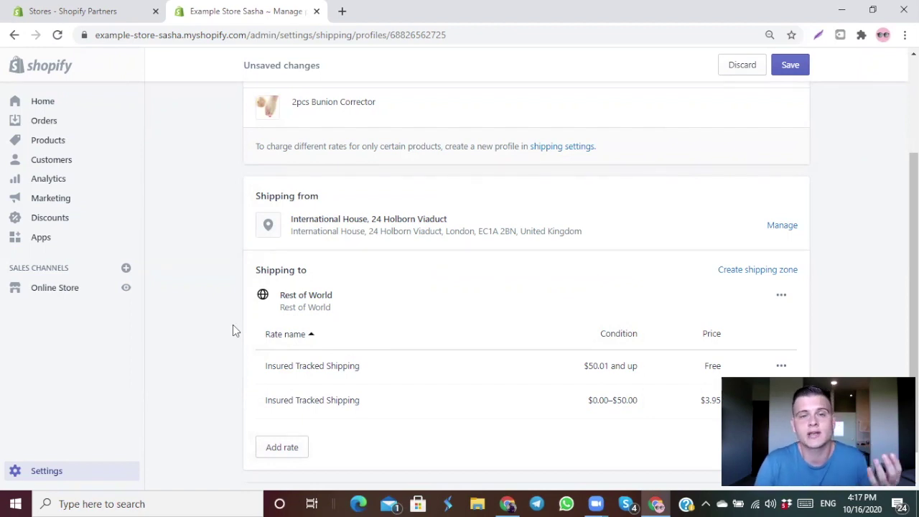
scroll(232, 324, down, 1)
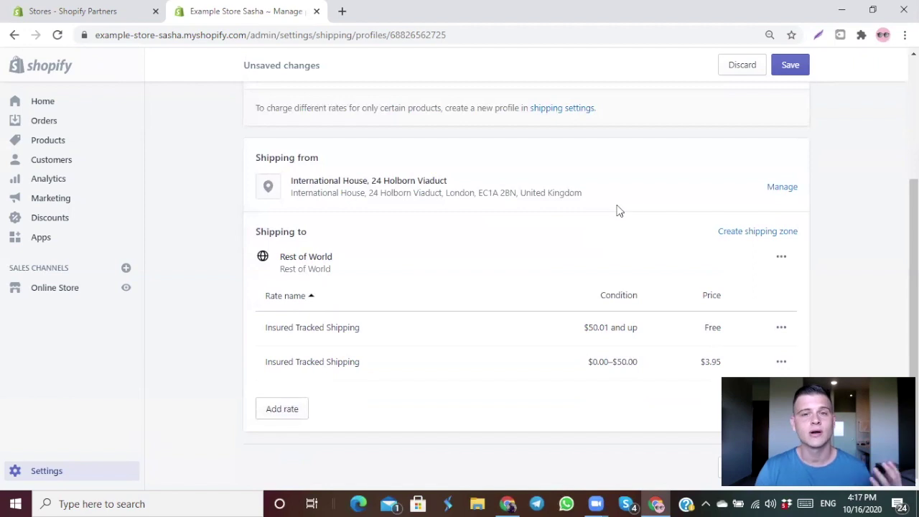
click(791, 66)
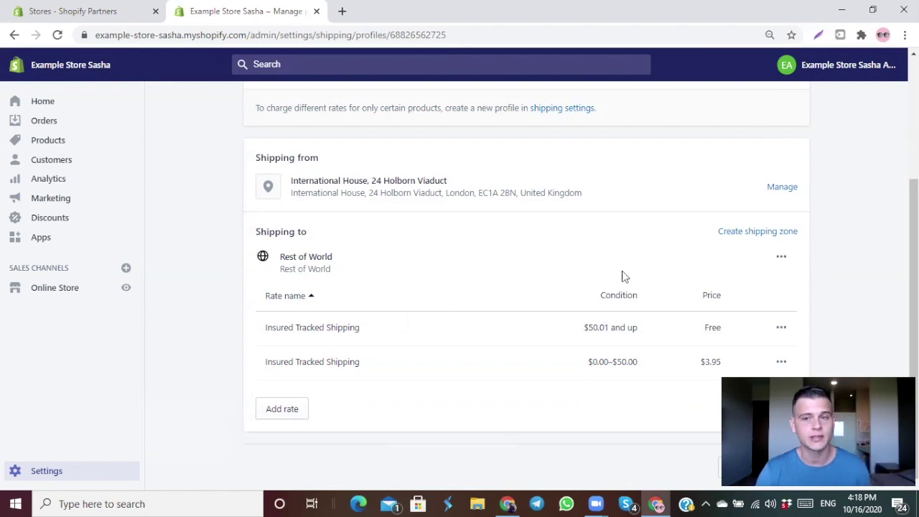
Step: Create a shipping zone named US that covers the United States, and save the general shipping profile
click(763, 237)
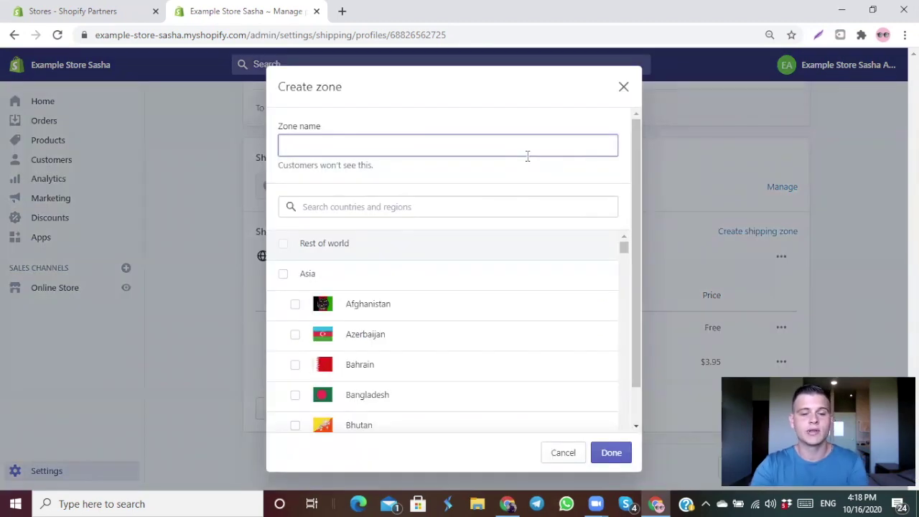
text(US)
click(422, 203)
text(united)
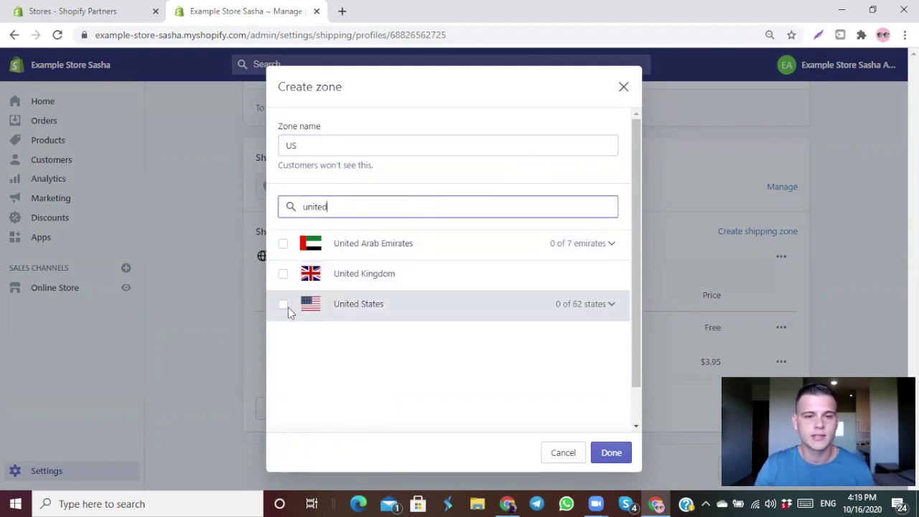
click(283, 304)
click(611, 458)
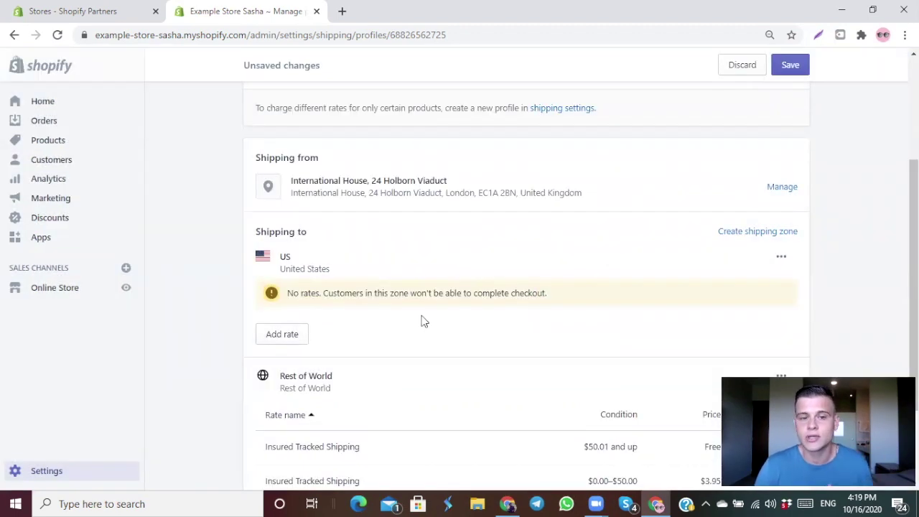
scroll(417, 318, down, 1)
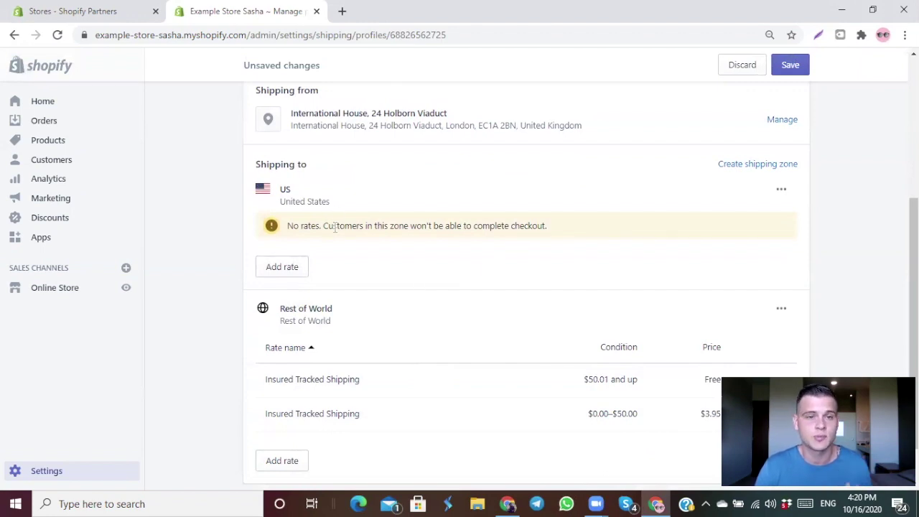
click(789, 66)
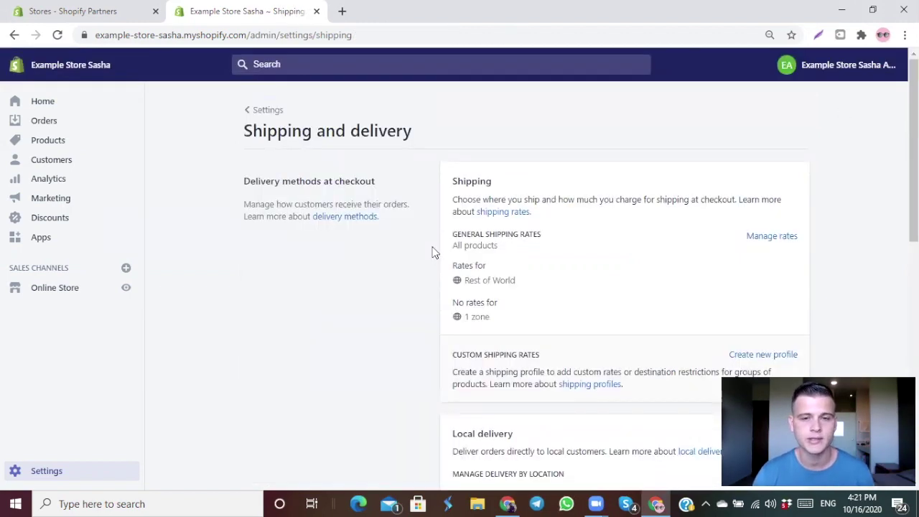
Step: Start a custom shipping profile named Product 2 and add the 2pcs Bunion Corrector product to it
scroll(432, 255, down, 1)
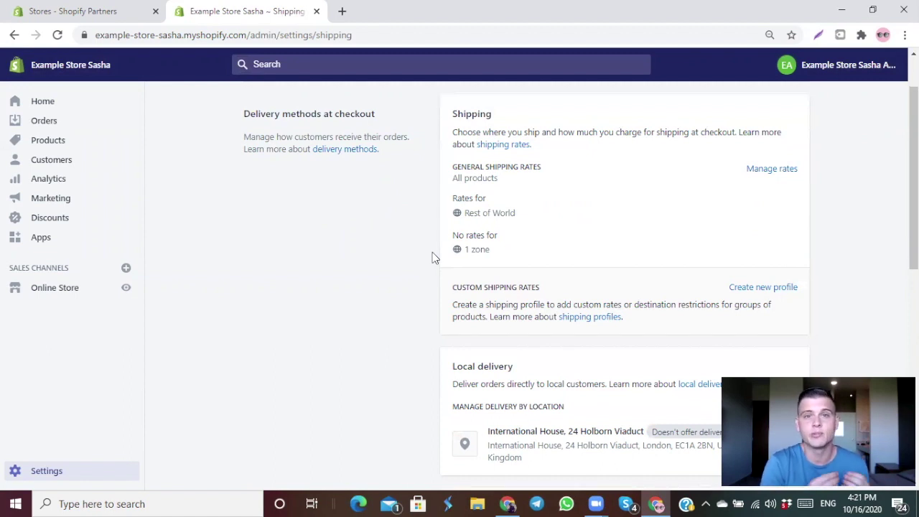
click(763, 287)
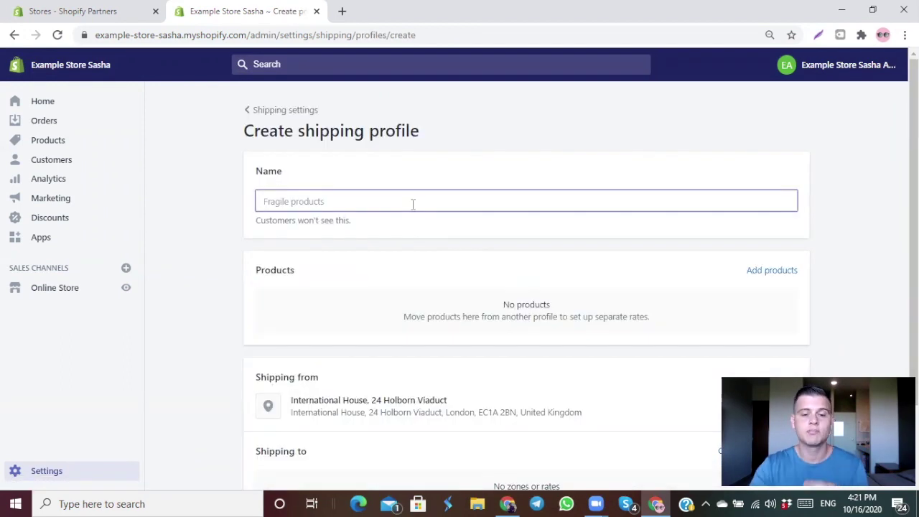
text(Product 2)
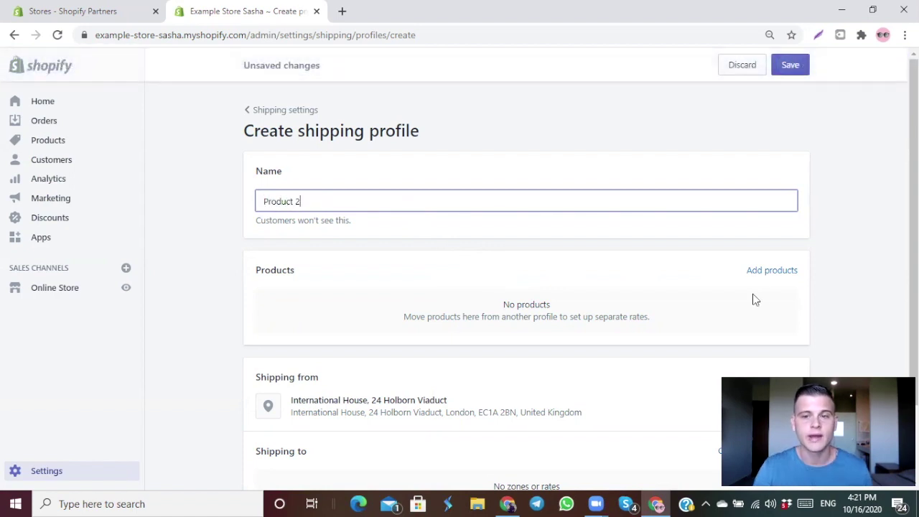
click(772, 270)
click(280, 191)
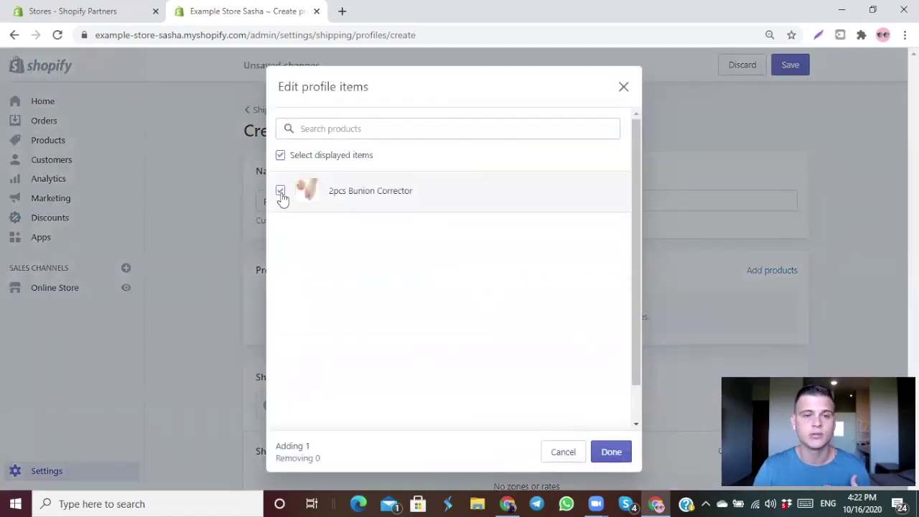
click(619, 454)
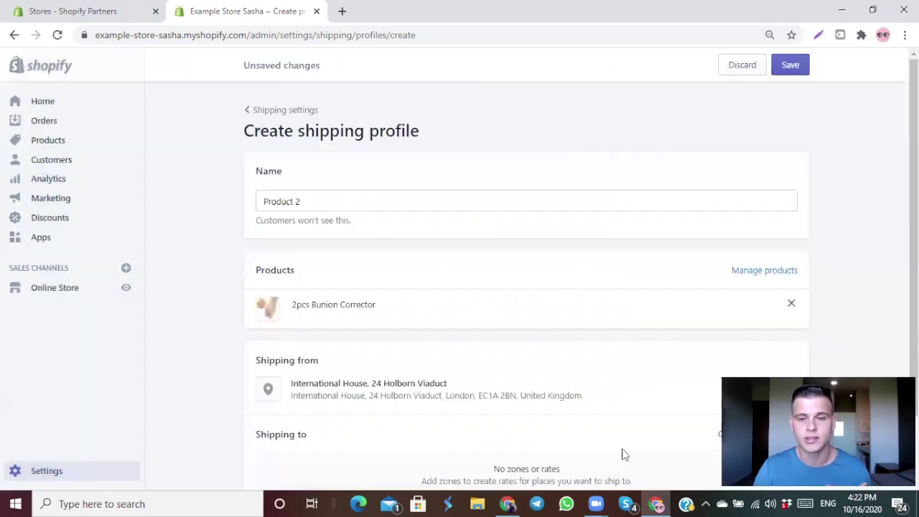
scroll(601, 323, down, 2)
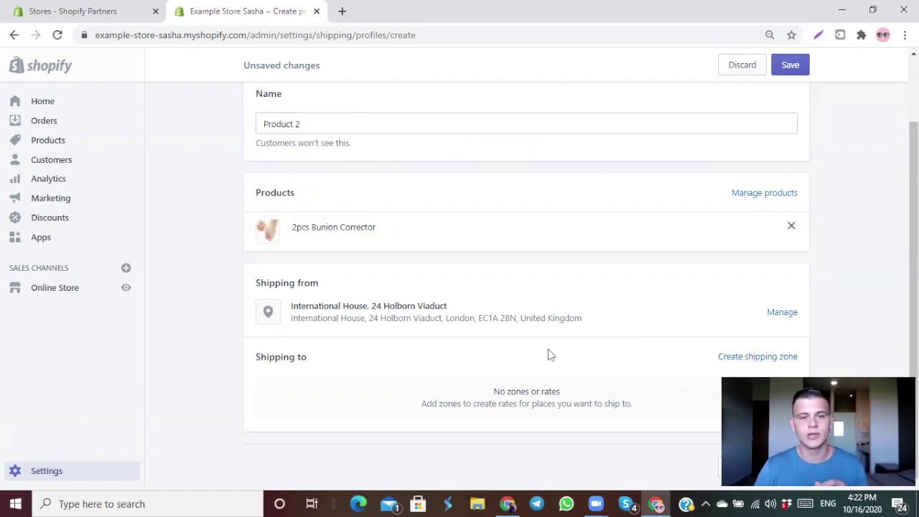
scroll(548, 348, up, 2)
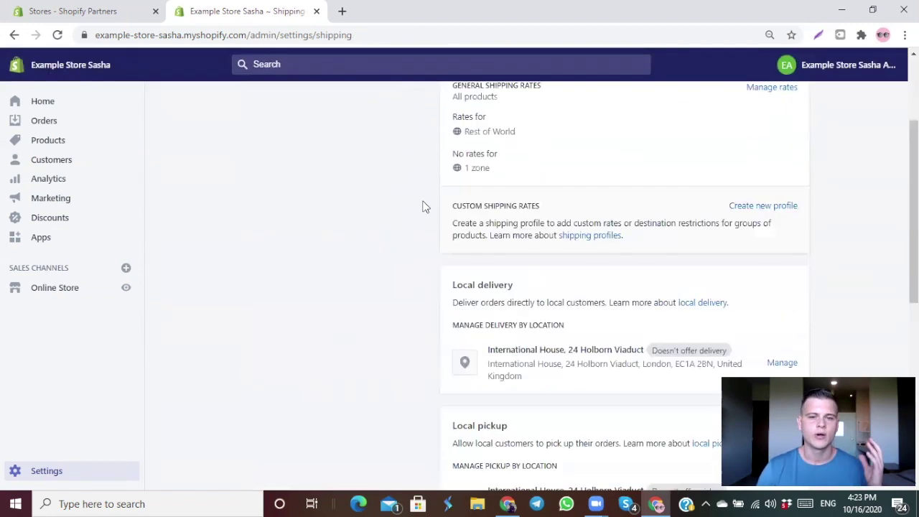
Step: Try out local delivery for the store location, review its delivery area and checkout options, and return without saving
scroll(423, 205, down, 1)
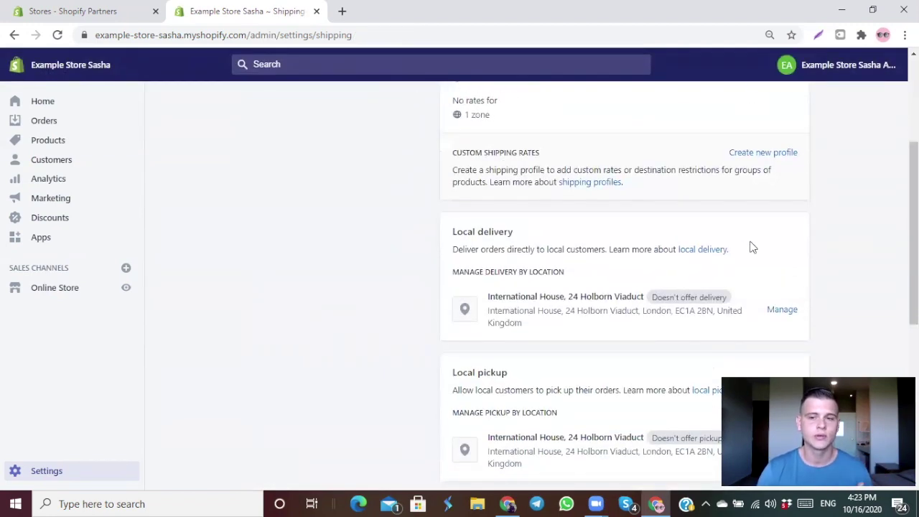
scroll(775, 246, down, 1)
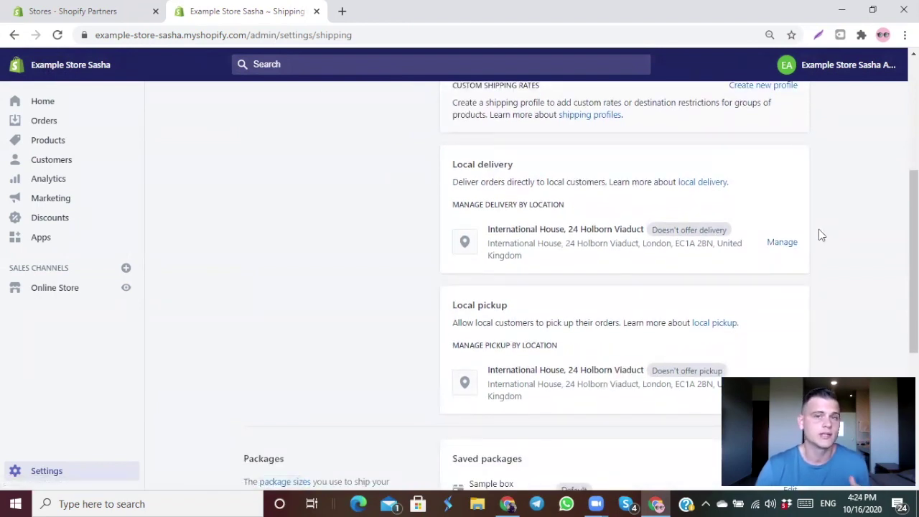
click(784, 243)
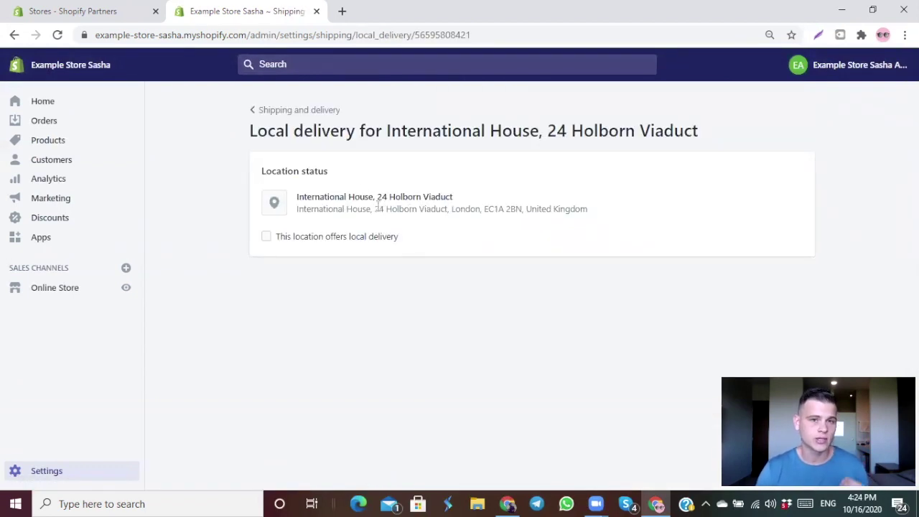
click(265, 237)
scroll(266, 237, down, 2)
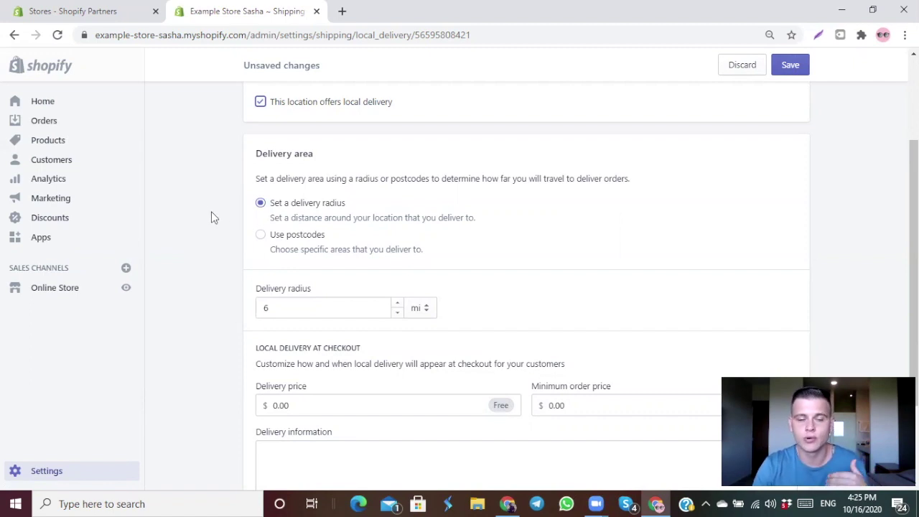
scroll(287, 251, down, 2)
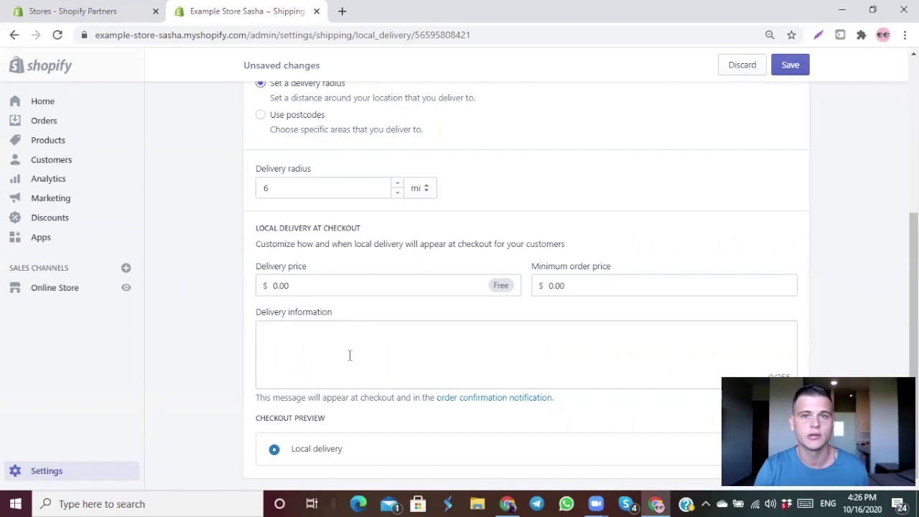
scroll(345, 148, up, 2)
scroll(344, 148, up, 2)
click(247, 109)
Step: Try out the local pickup option for the store location without saving it
click(795, 252)
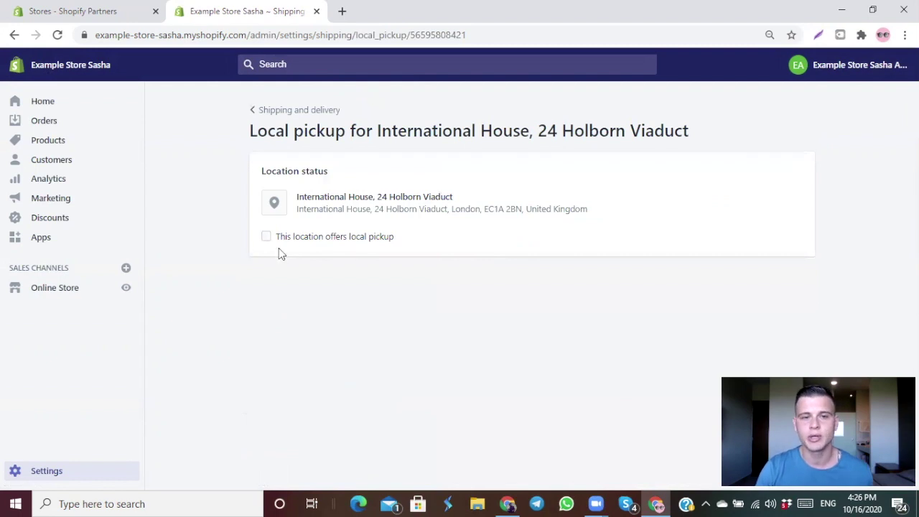
click(266, 239)
scroll(219, 280, down, 2)
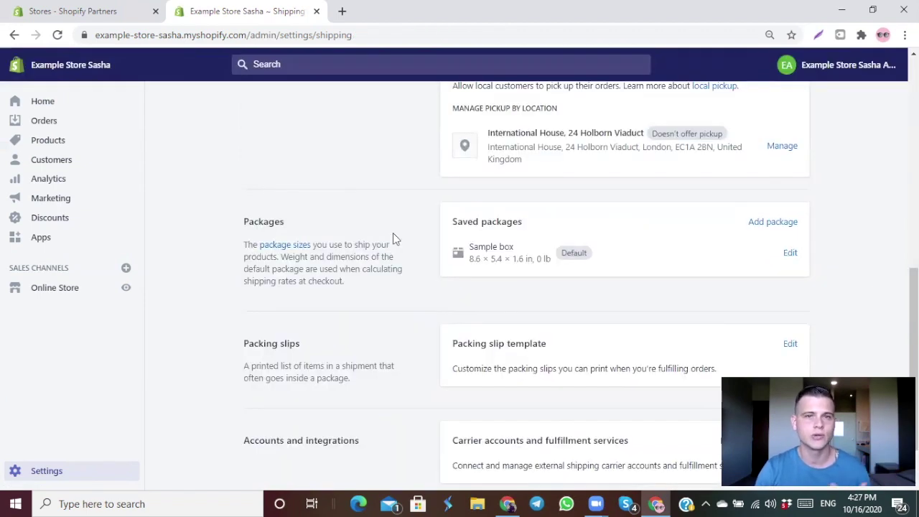
Step: Review the package type, size and weight options for adding a saved package, and close the form without adding one
click(764, 224)
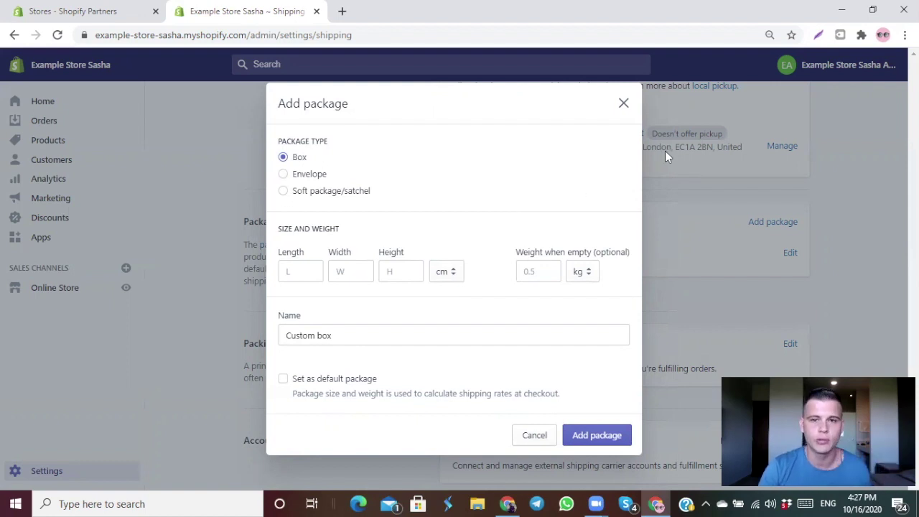
click(622, 108)
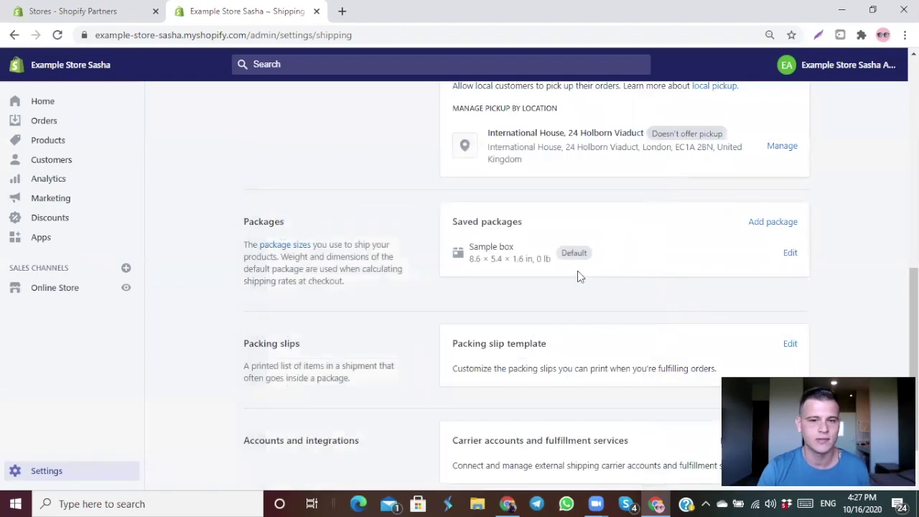
Step: Review which shipping carriers can be connected in the accounts and integrations settings, without connecting an account
scroll(494, 283, down, 1)
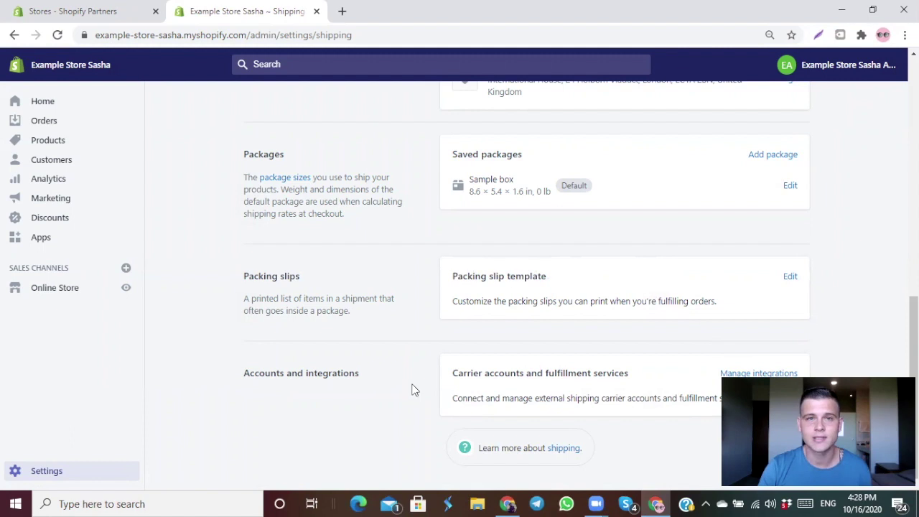
click(753, 373)
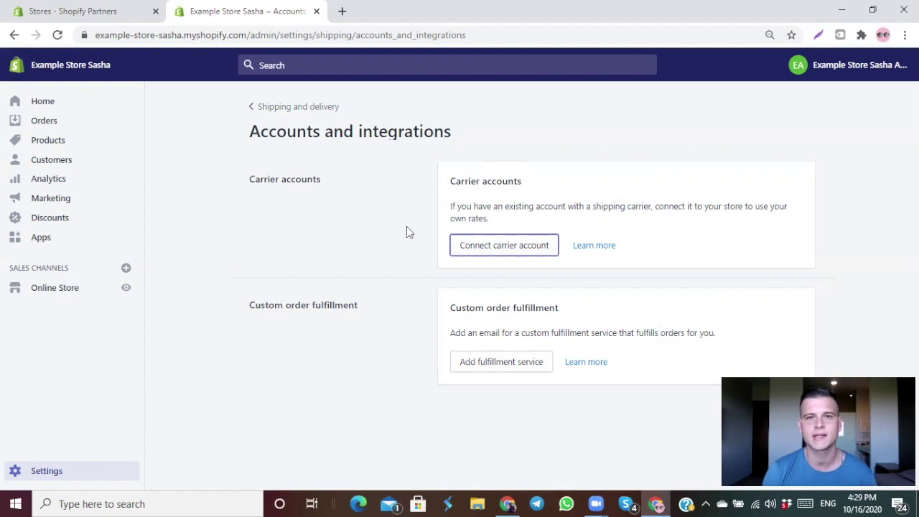
click(513, 251)
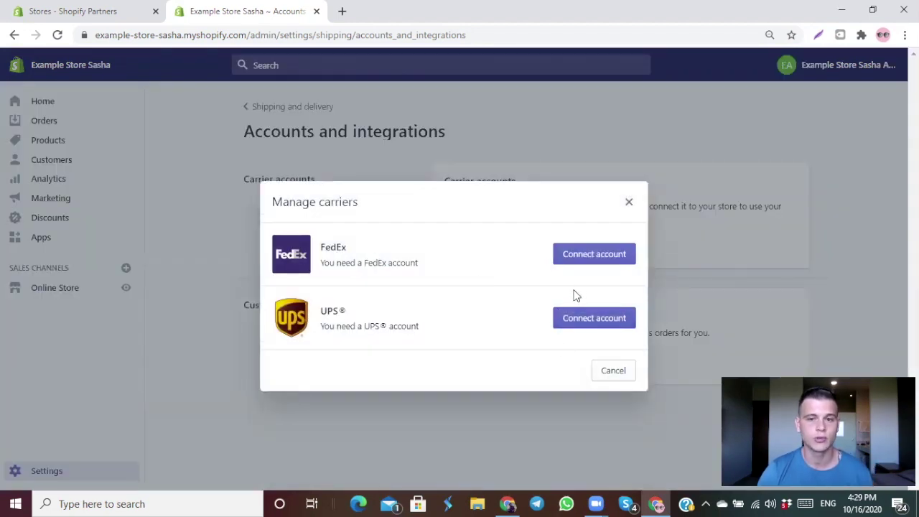
click(629, 202)
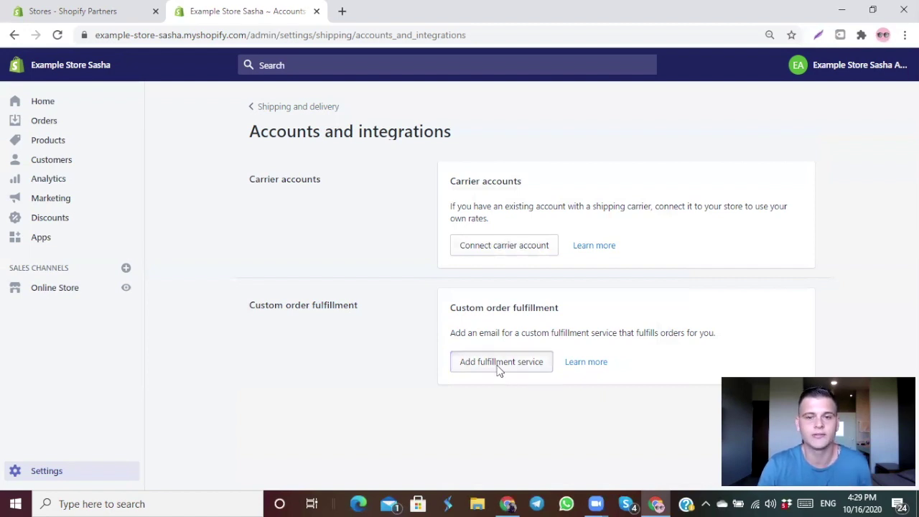
Step: Review the form for adding a custom fulfillment service, and close it without entering details
click(500, 362)
click(349, 303)
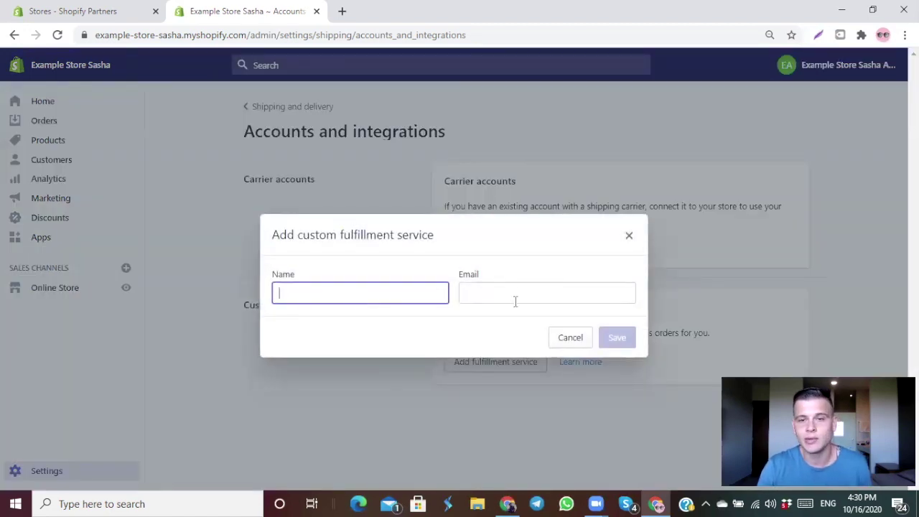
click(627, 236)
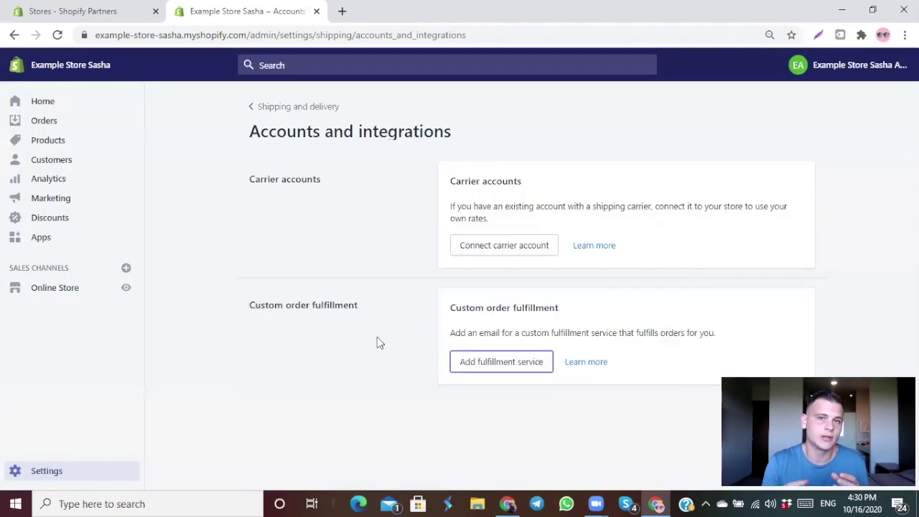